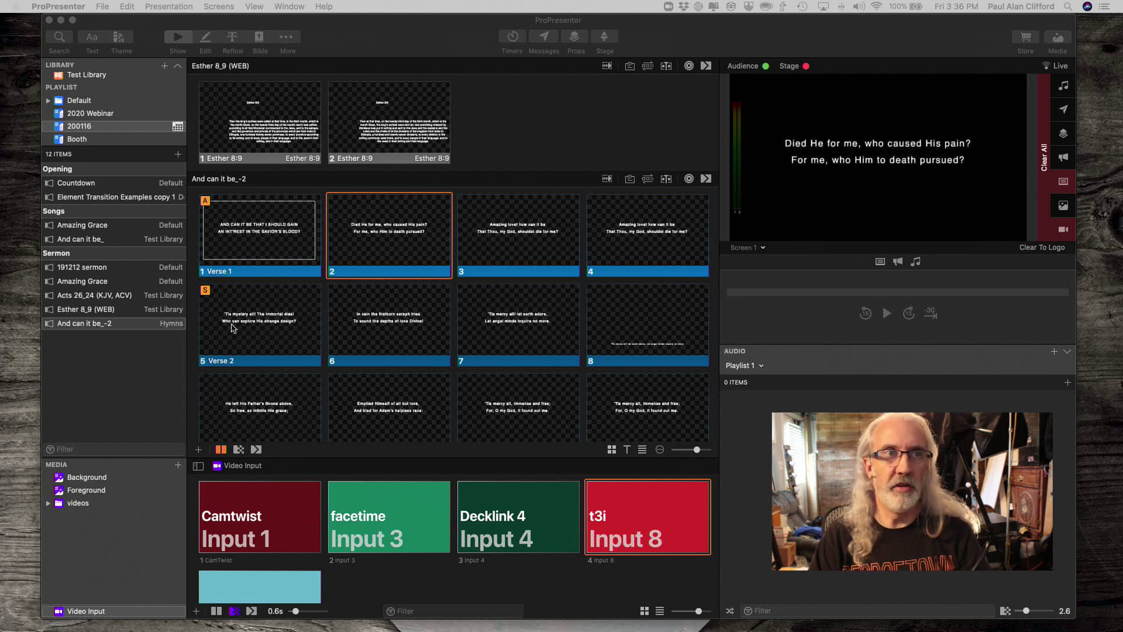
# Step: Fire Verse 1 with hot key A, then Verse 2 with S, putting slide 5 live
pyautogui.scroll(-4, 233, 328)
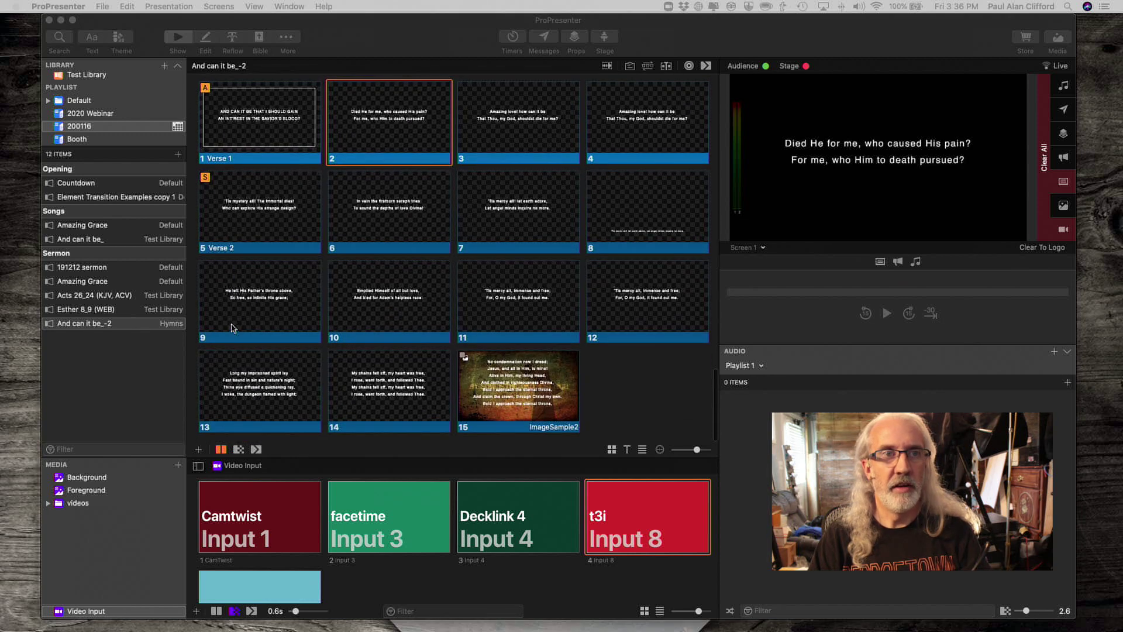
pyautogui.scroll(5, 233, 329)
pyautogui.scroll(-4, 233, 328)
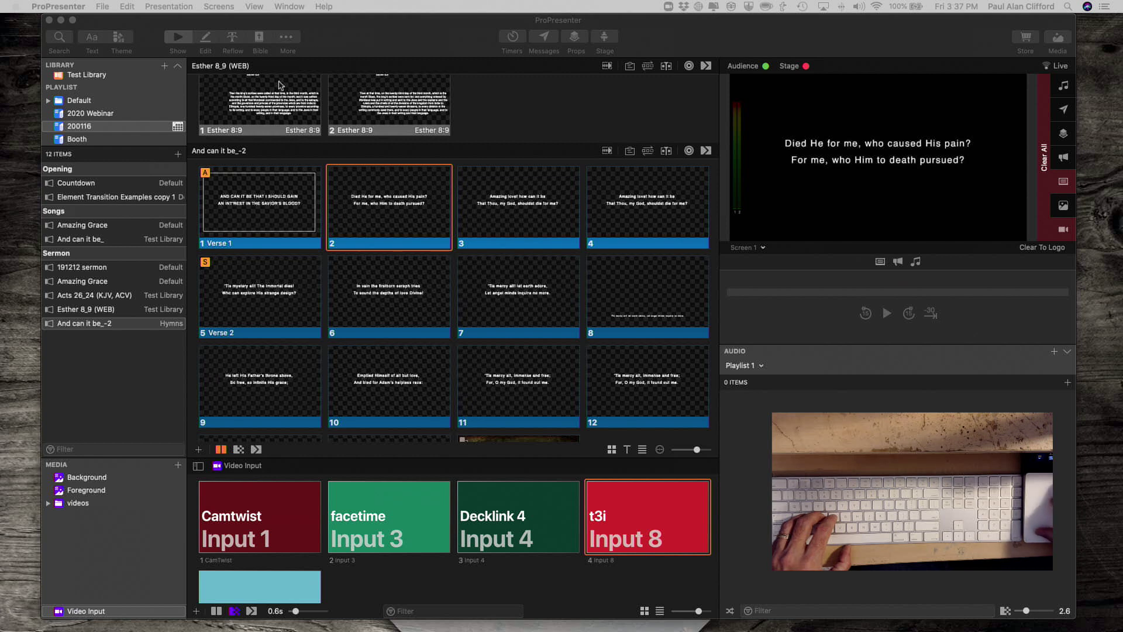
pyautogui.click(349, 43)
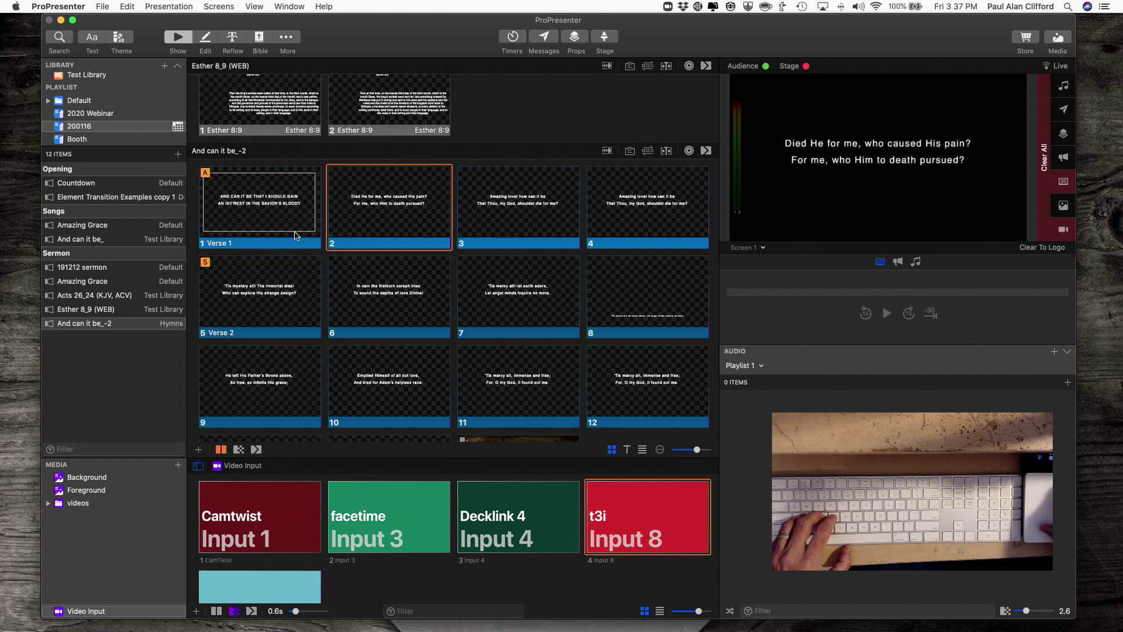
pyautogui.press('a')
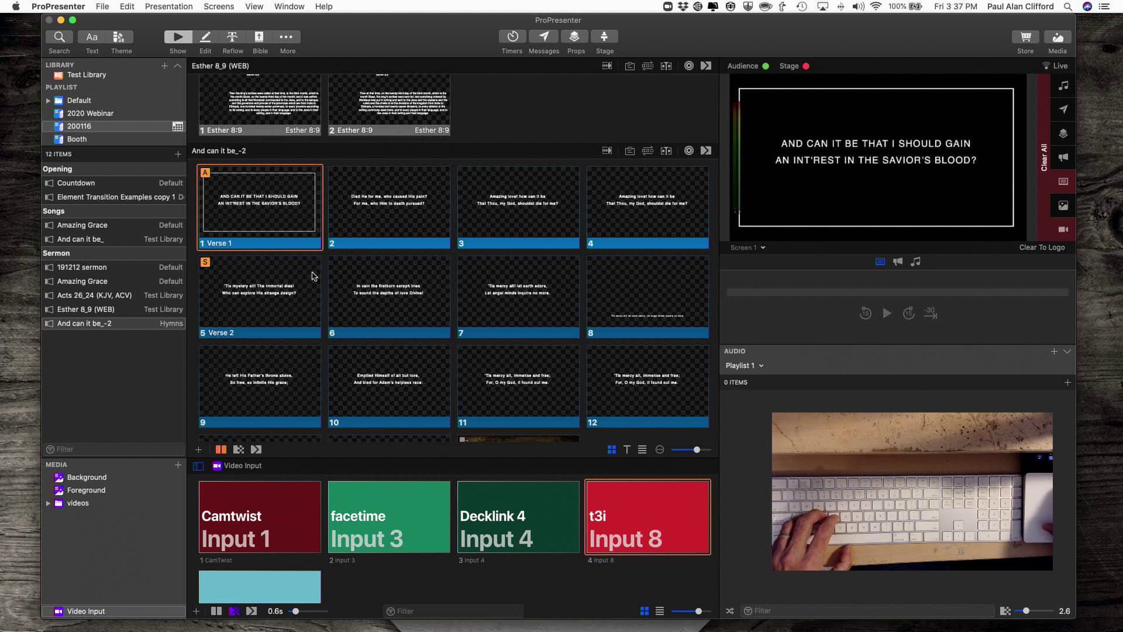
pyautogui.press('s')
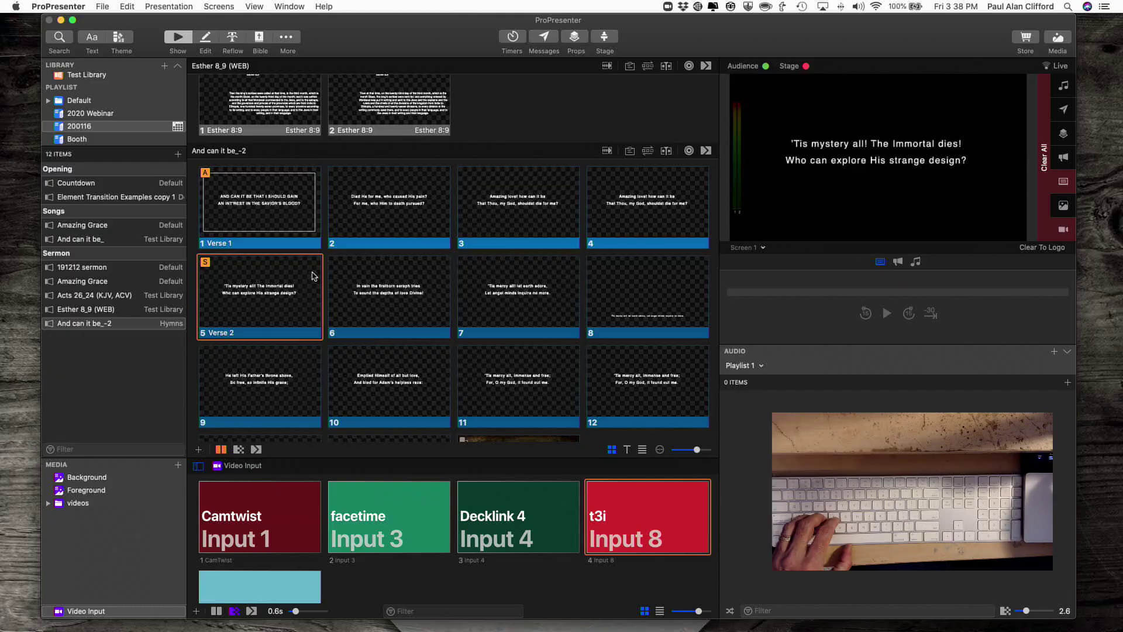
# Step: Switch the output to Verse 1 with A, then back to Verse 2 with S
pyautogui.press('a')
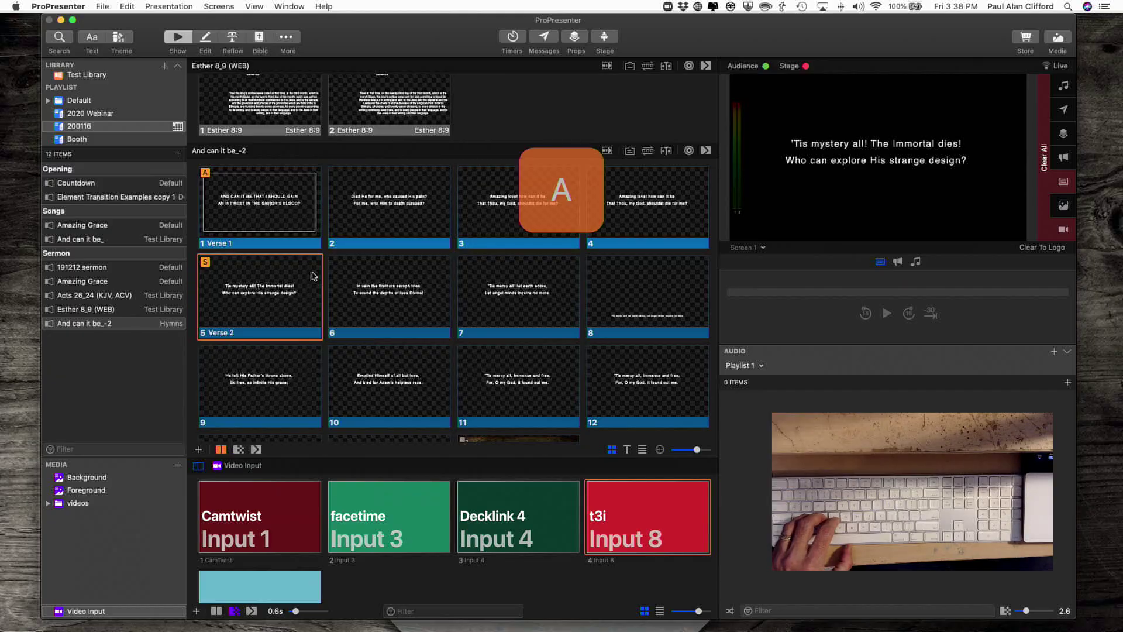
pyautogui.press('s')
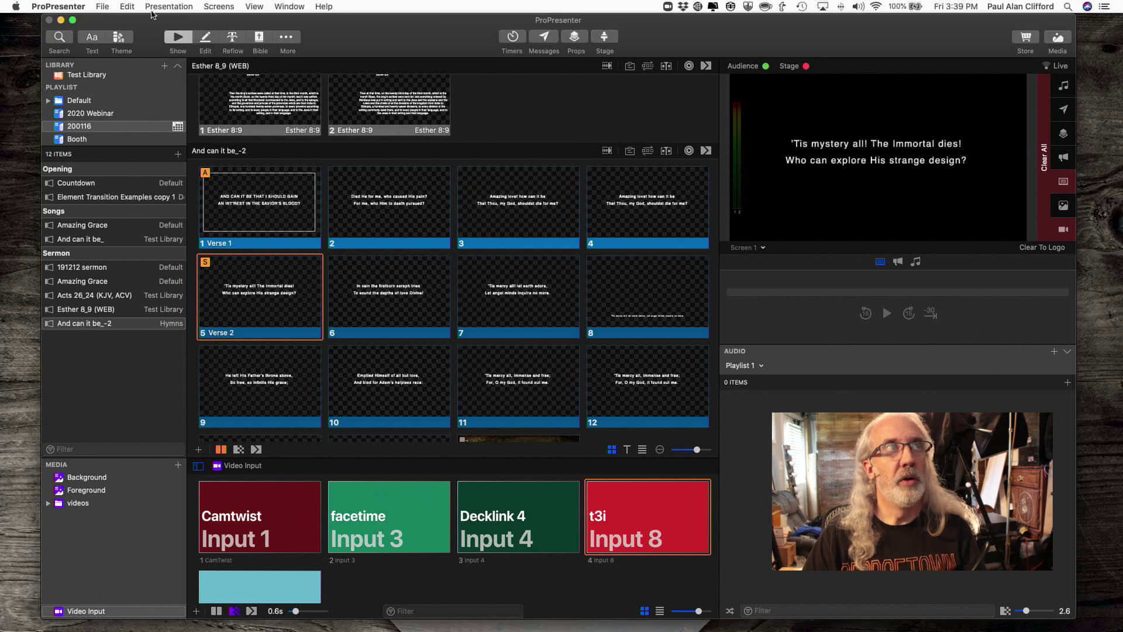
# Step: Show the Label preferences listing groups Verse through Verse 5 with their hot keys
pyautogui.click(68, 8)
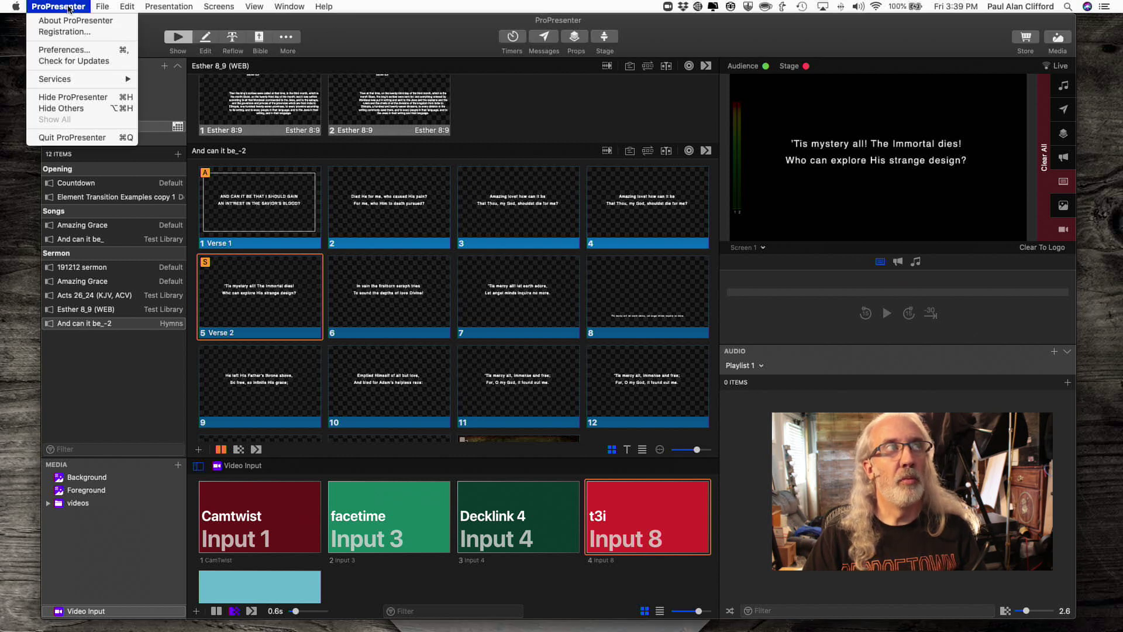
pyautogui.click(69, 51)
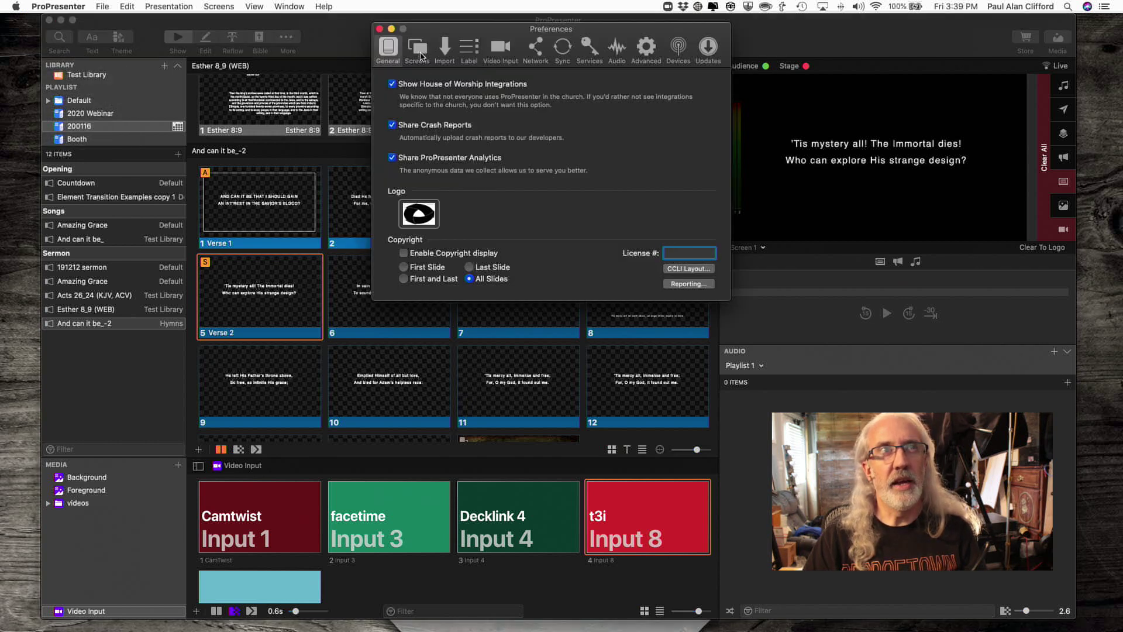
pyautogui.click(469, 55)
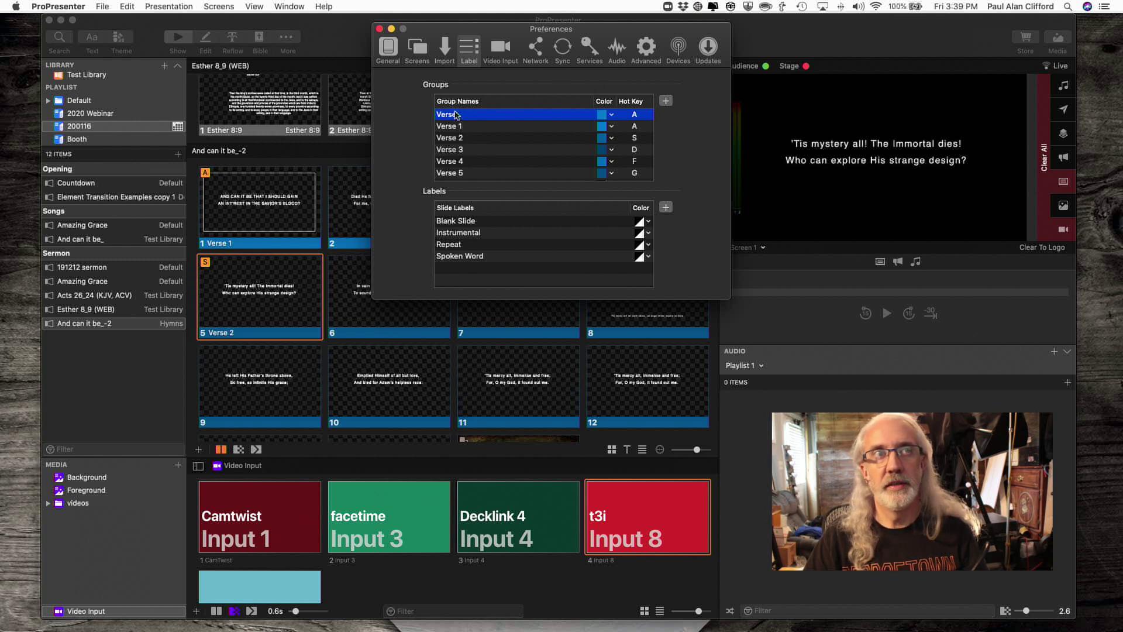
# Step: Re-enter A as the Verse group's hot key in the Groups table
pyautogui.click(635, 115)
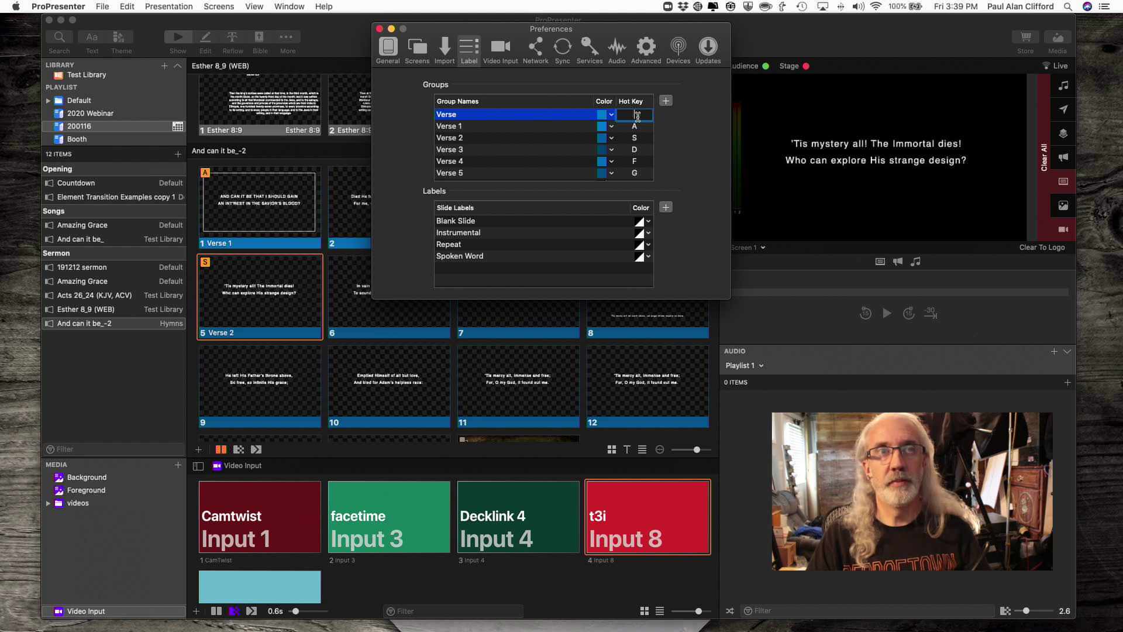
pyautogui.write('a')
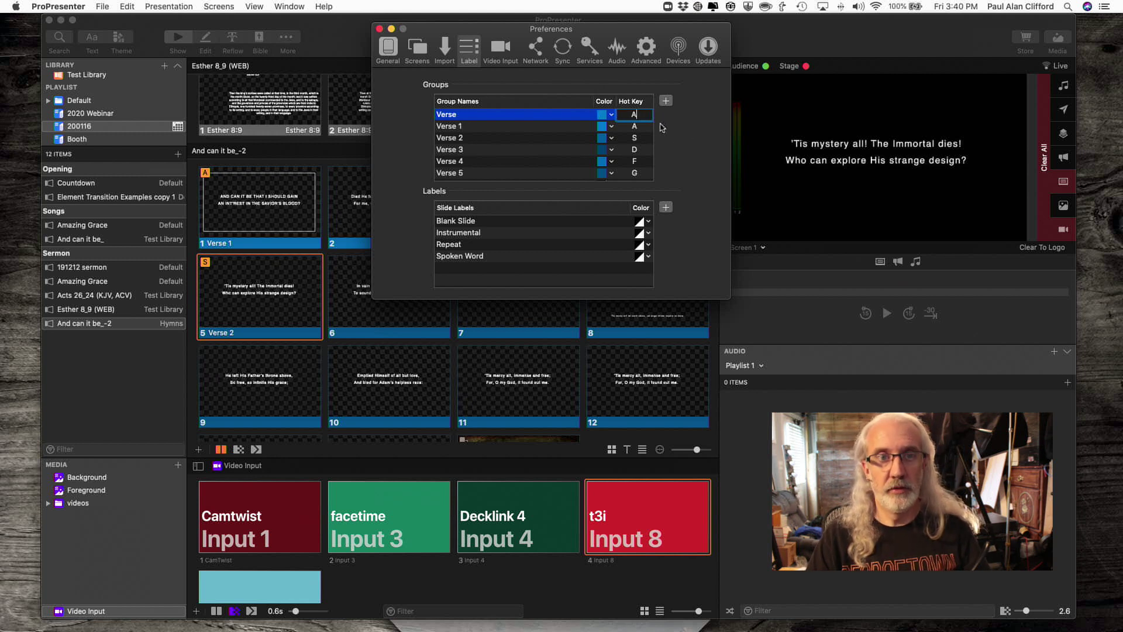
pyautogui.press('Return')
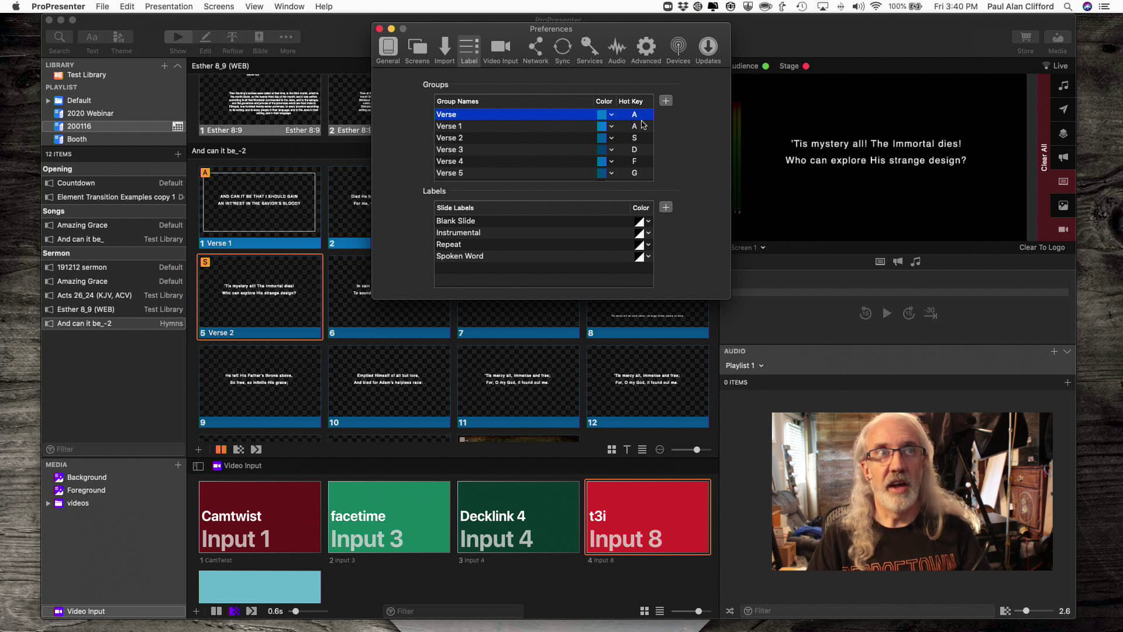
# Step: Assign W as the hot key for New Group
pyautogui.scroll(-2, 498, 139)
pyautogui.scroll(3, 499, 139)
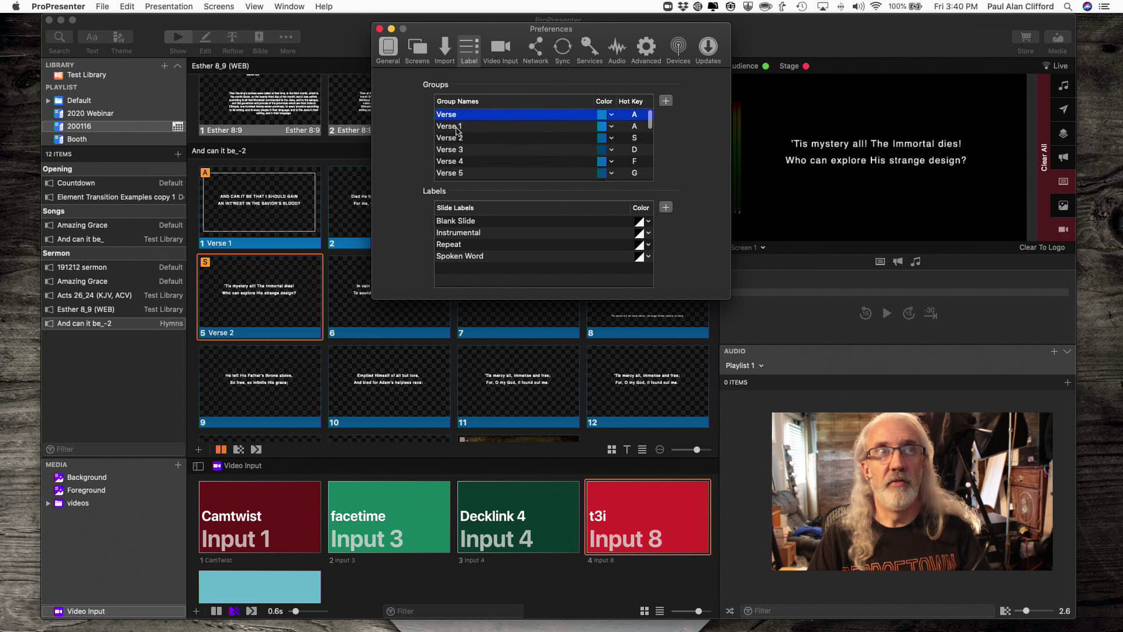
pyautogui.scroll(-1, 462, 177)
pyautogui.scroll(1, 462, 178)
pyautogui.scroll(-4, 460, 174)
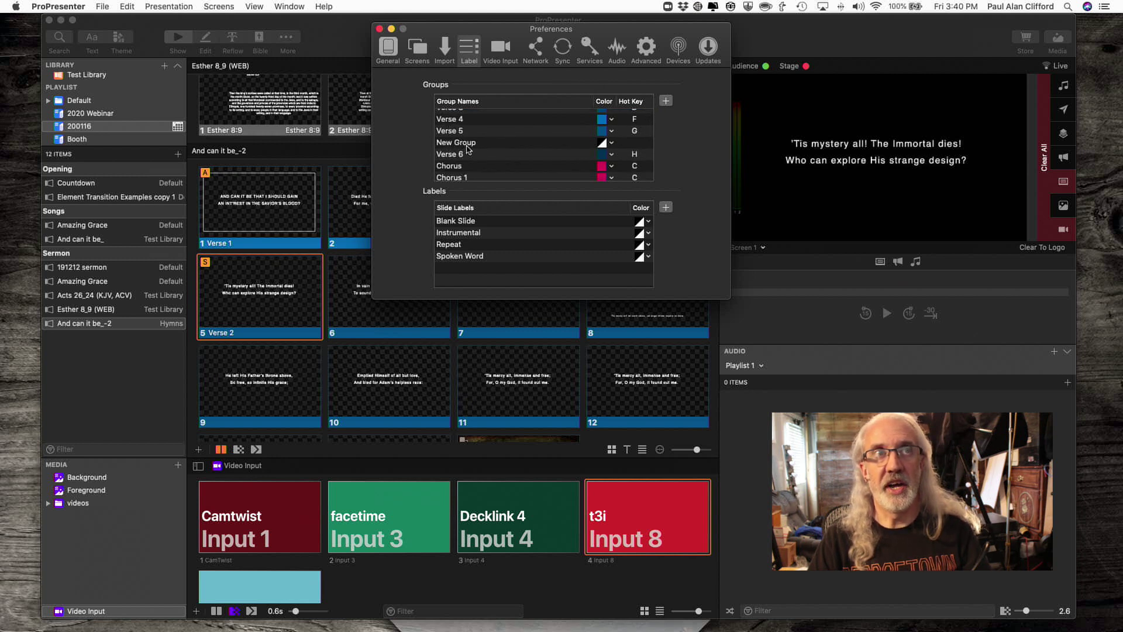
pyautogui.click(635, 147)
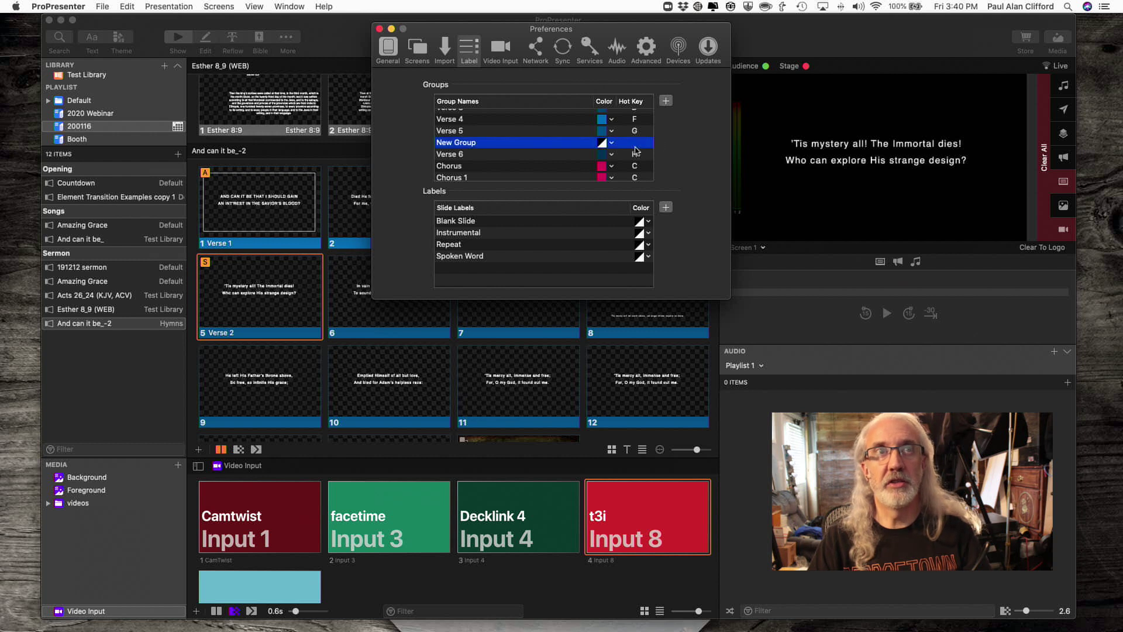
pyautogui.click(634, 142)
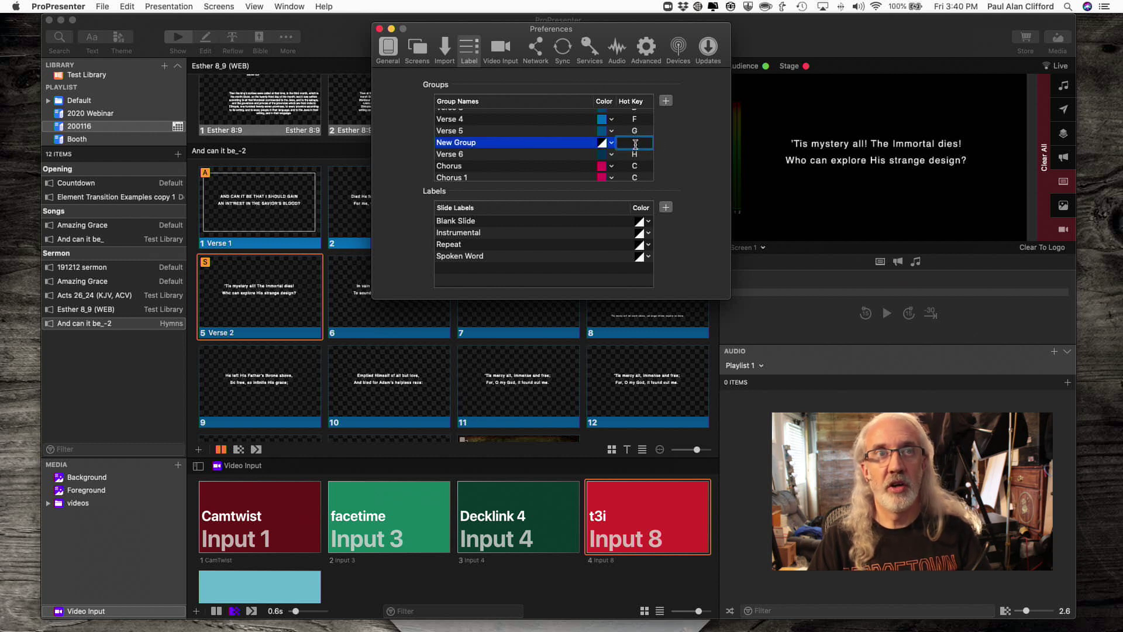
pyautogui.scroll(-1, 634, 143)
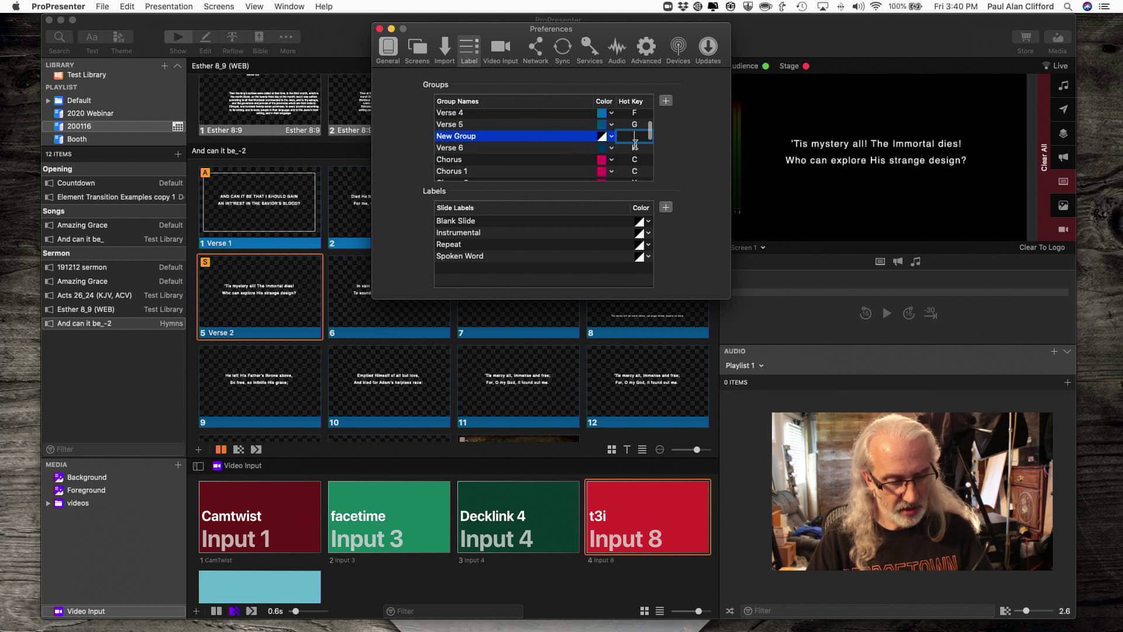
pyautogui.write('w')
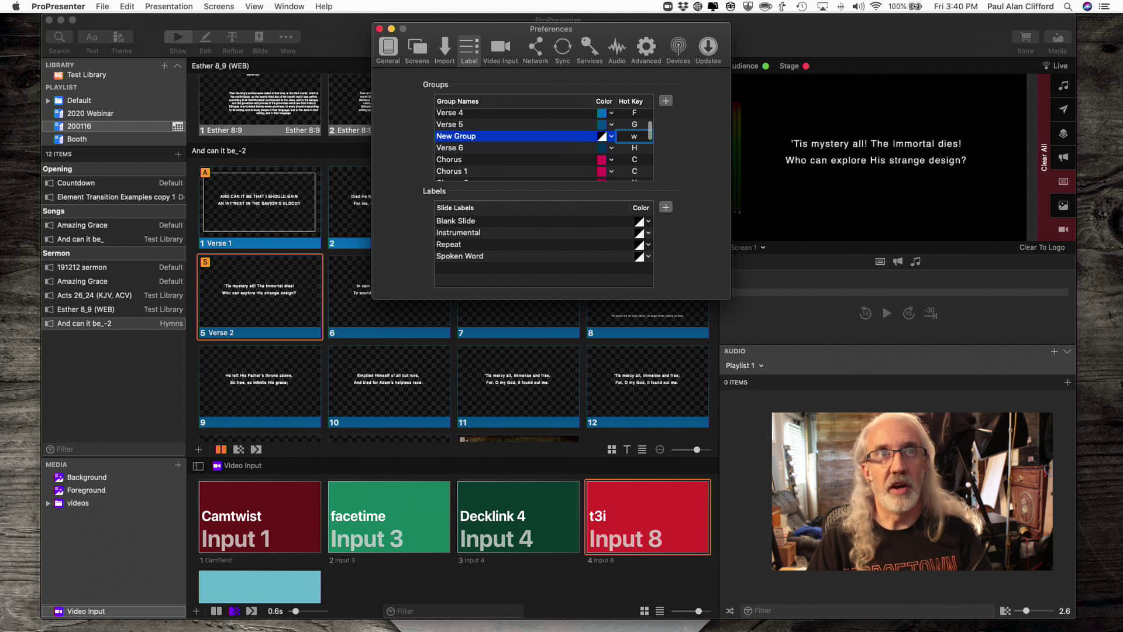
pyautogui.press('Return')
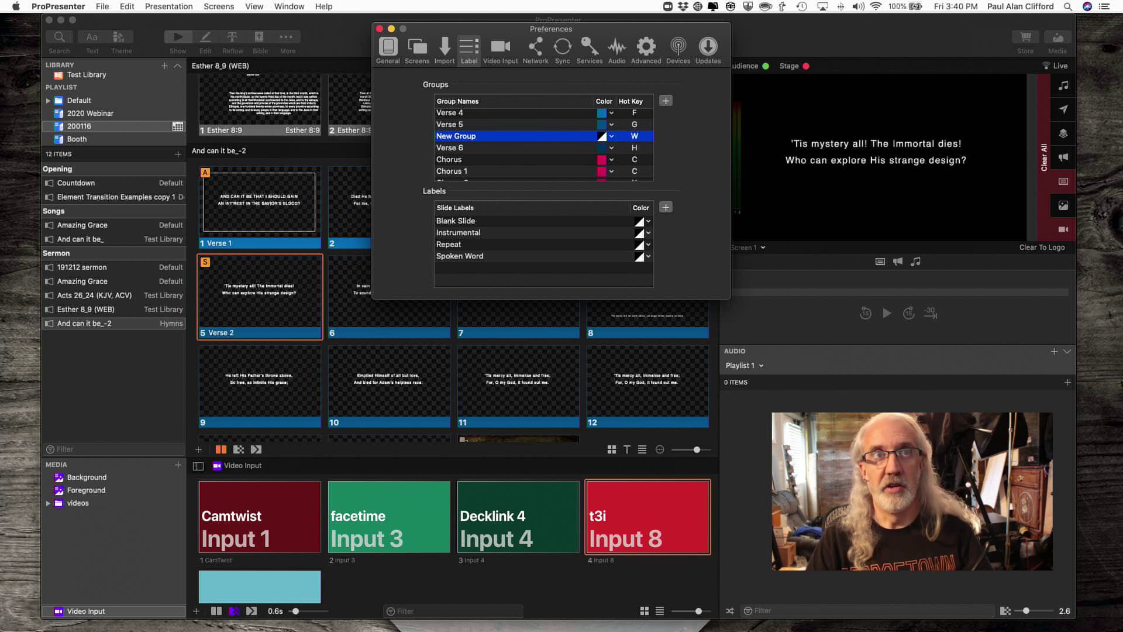
# Step: Delete New Group's W hot key, leaving it blank
pyautogui.doubleClick(636, 139)
pyautogui.press('BackSpace')
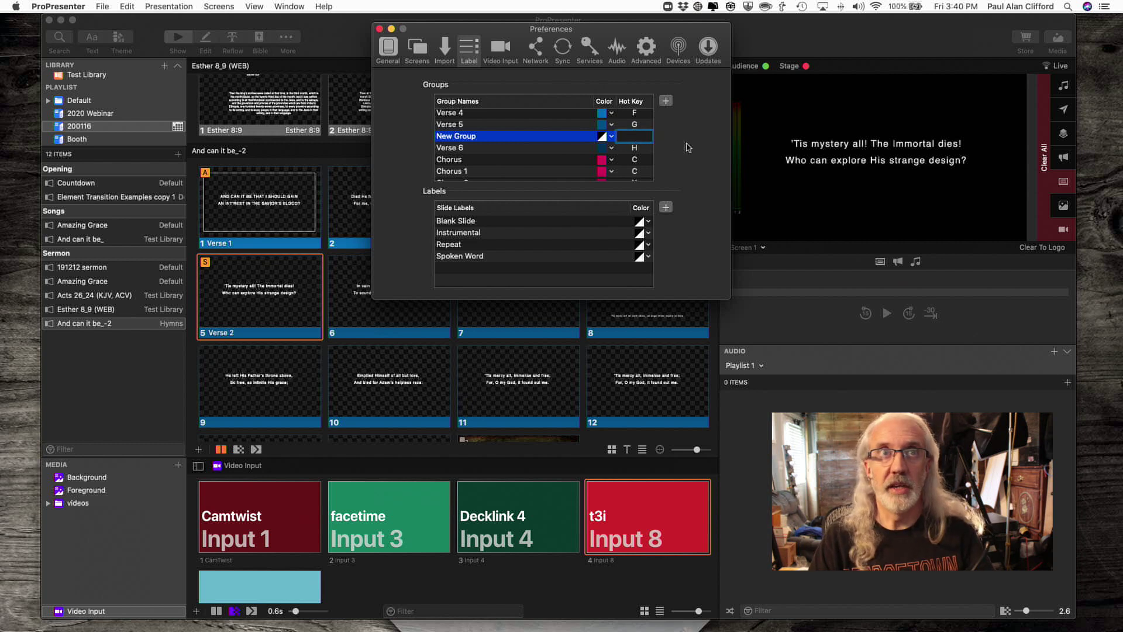
pyautogui.click(651, 150)
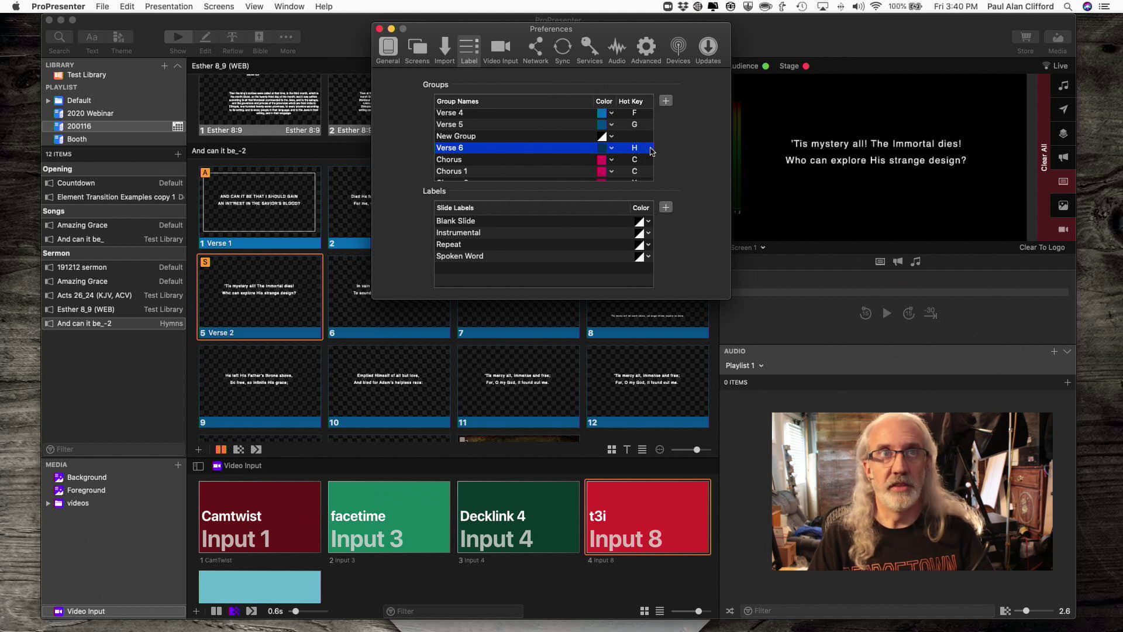
pyautogui.scroll(-5, 651, 151)
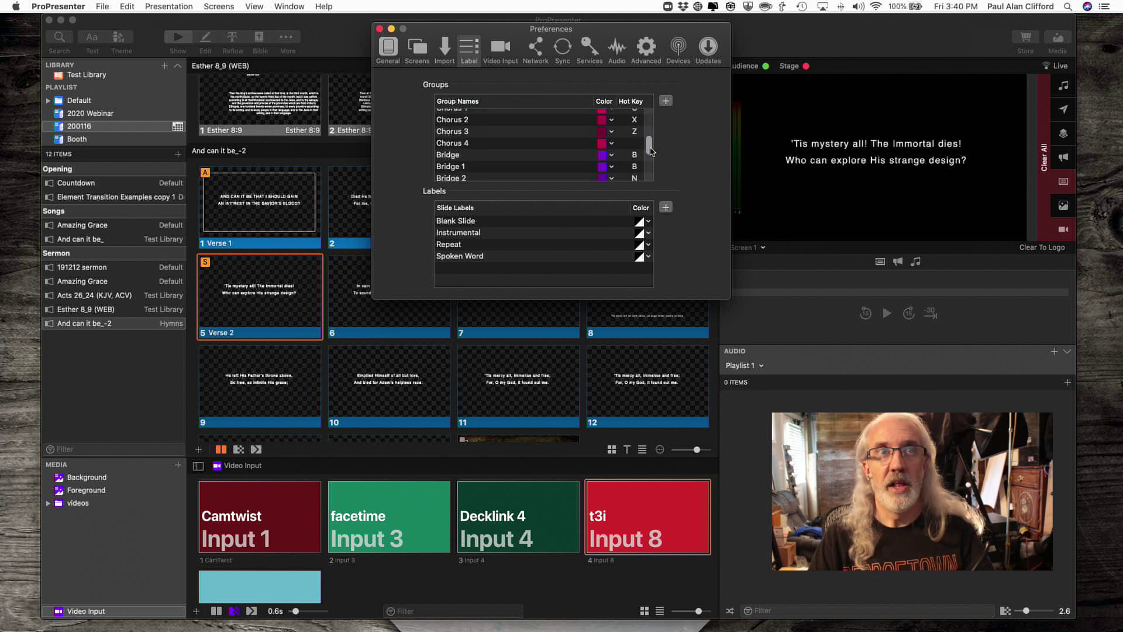
pyautogui.scroll(-5, 651, 151)
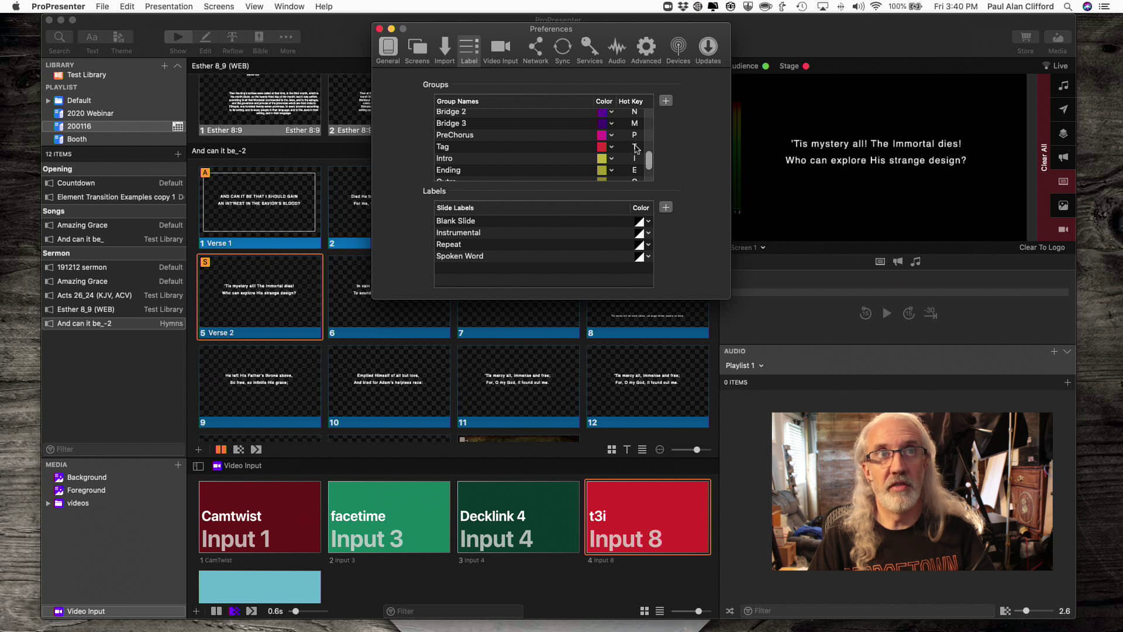
pyautogui.scroll(-3, 635, 152)
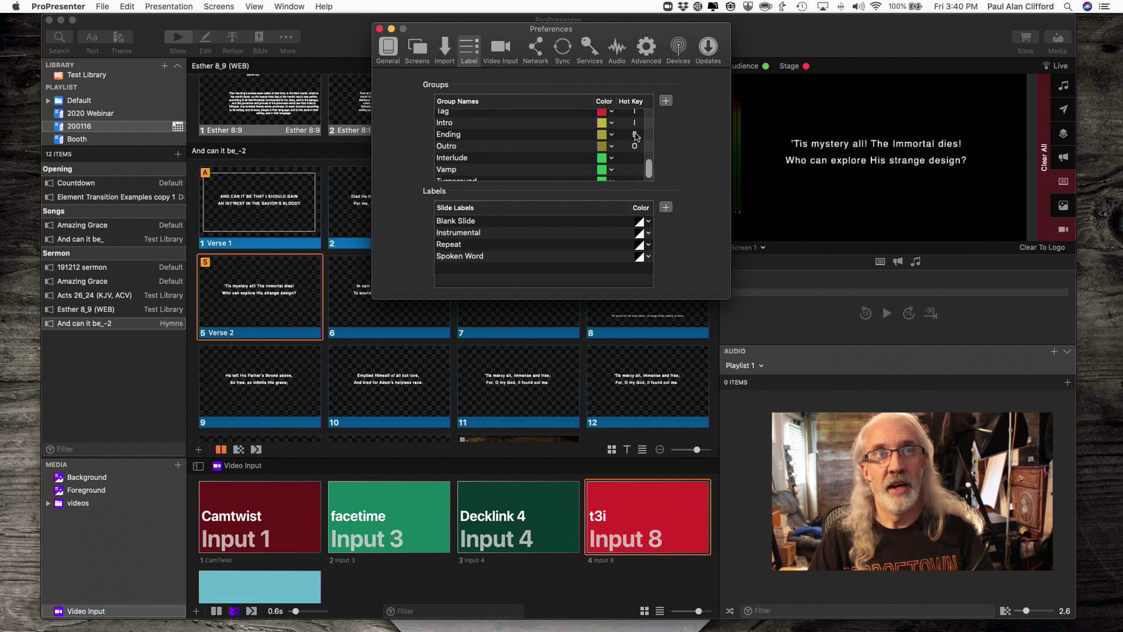
pyautogui.scroll(-1, 636, 139)
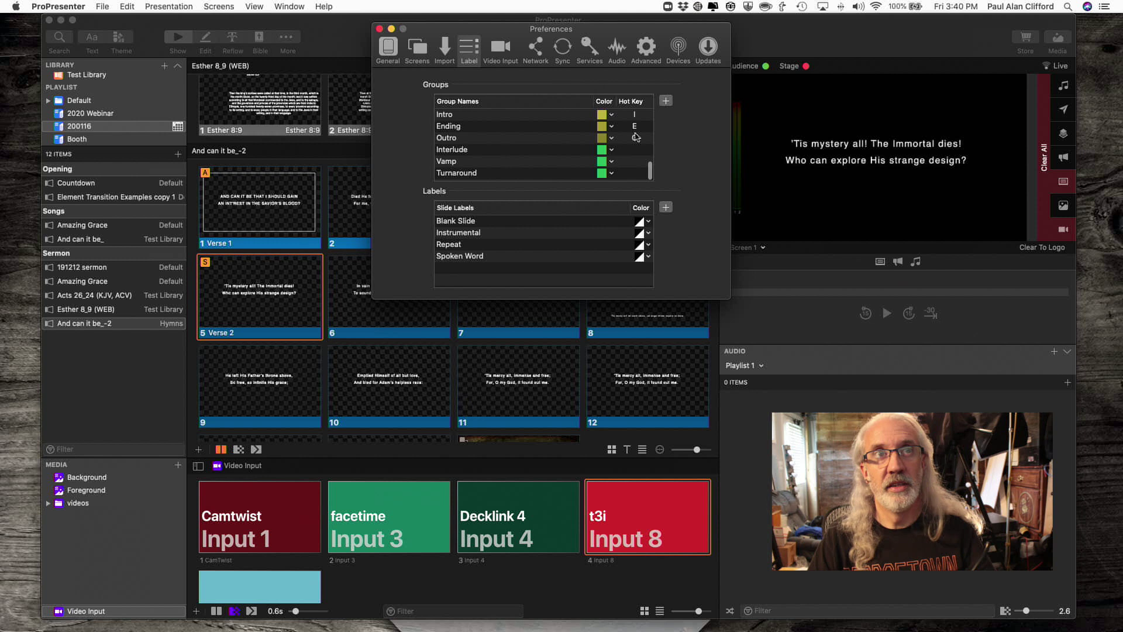